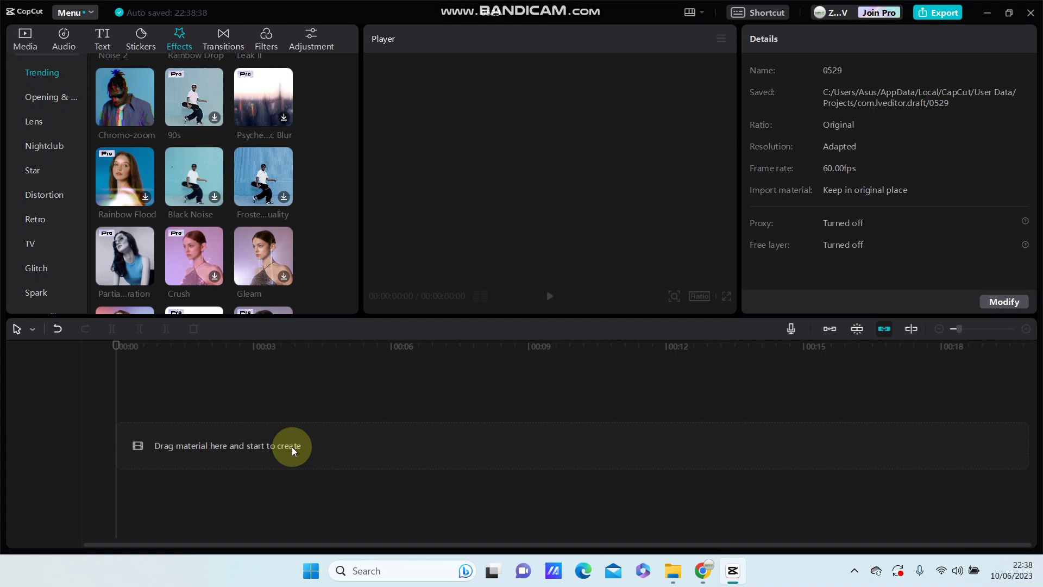
# - Select the three anime portraits in the media grid and drop them onto the main timeline track
pyautogui.click(25, 39)
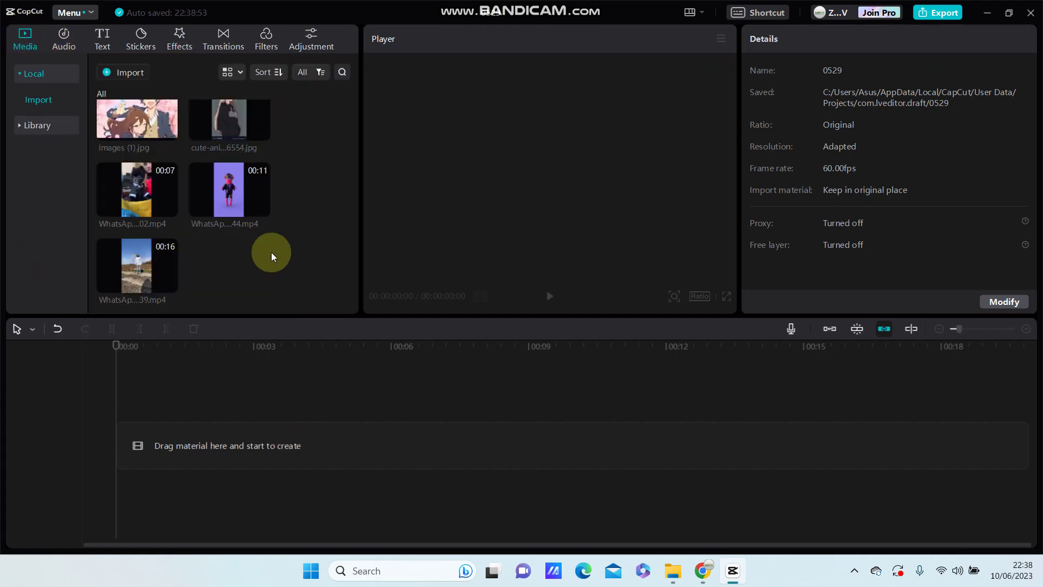
pyautogui.scroll(5, 273, 257)
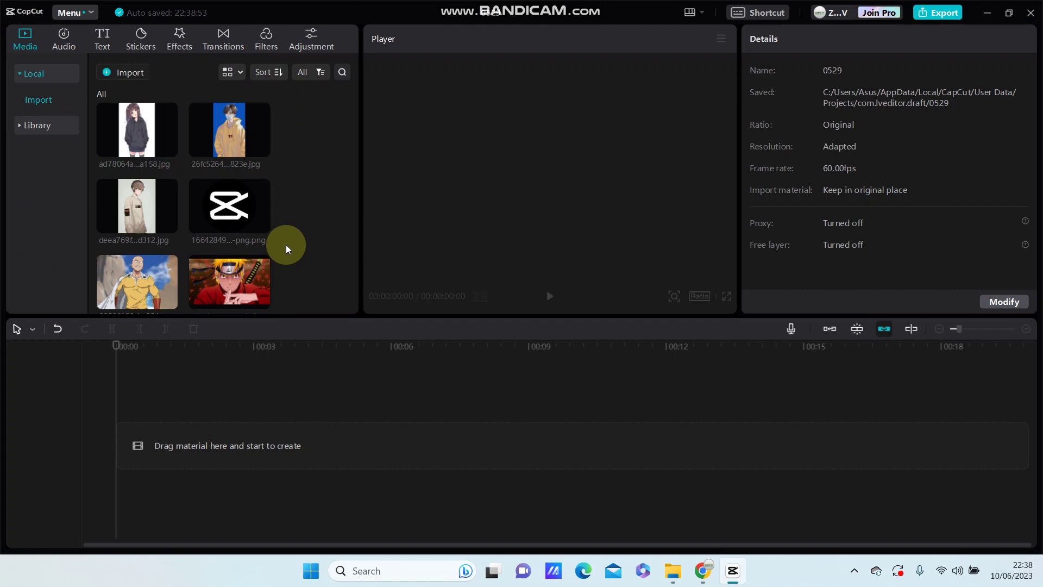
pyautogui.moveTo(137, 130)
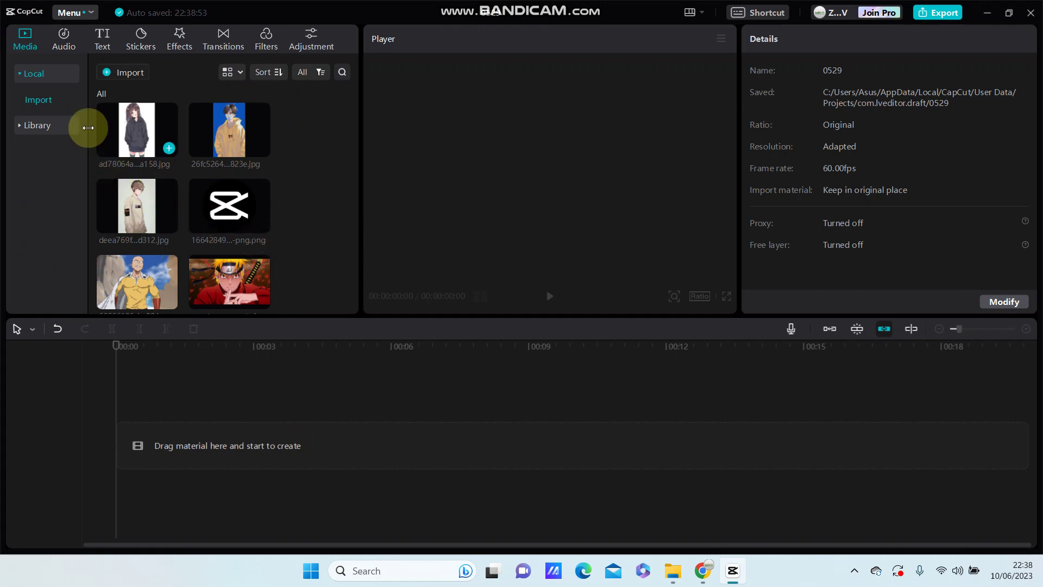
pyautogui.moveTo(92, 128); pyautogui.dragTo(217, 125)
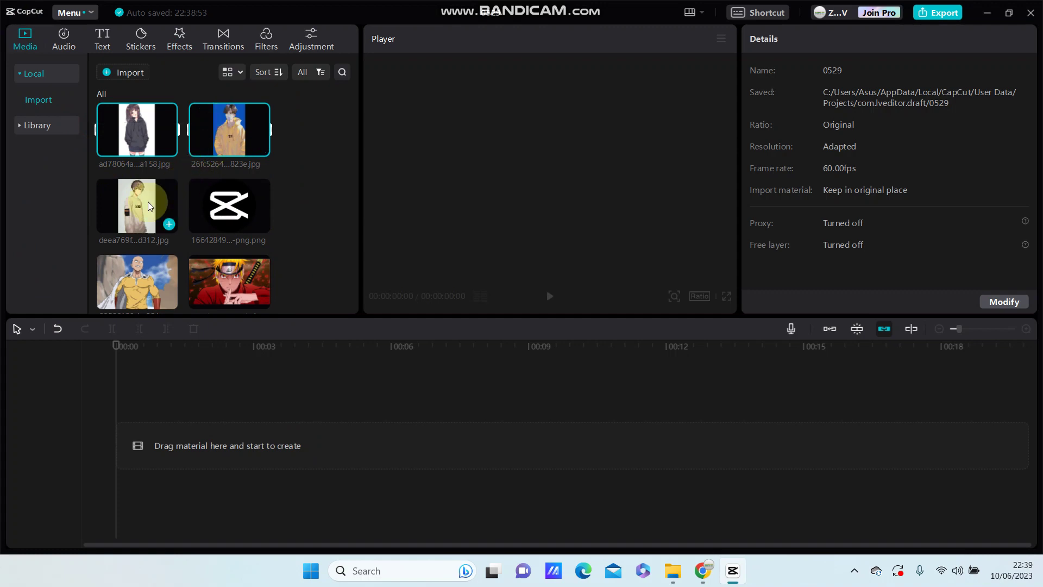
pyautogui.moveTo(149, 206); pyautogui.dragTo(186, 441)
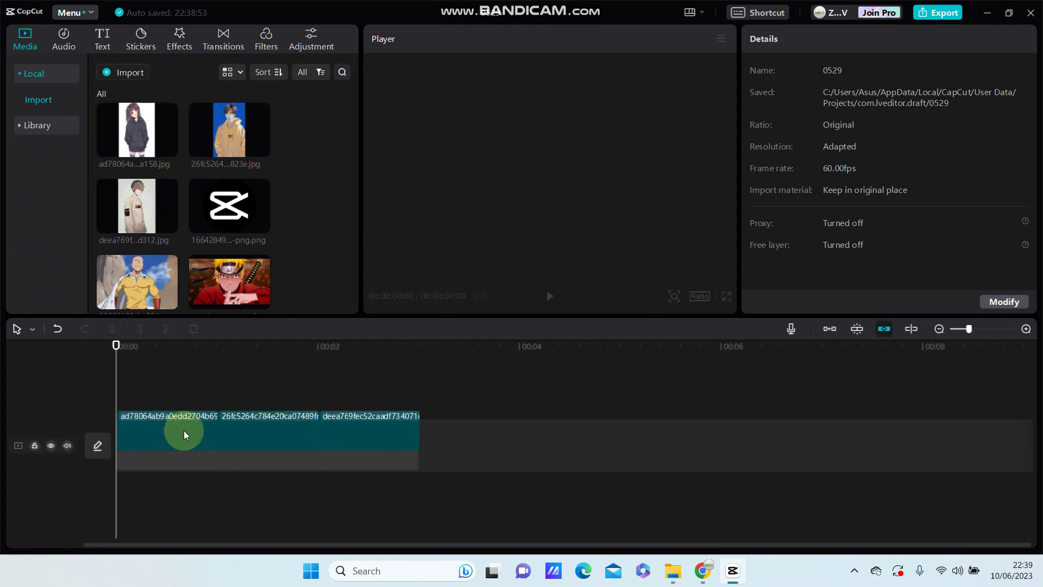
# - Add the Glitch > Pixel Cartoon transition and apply it between all three photo clips
pyautogui.click(222, 38)
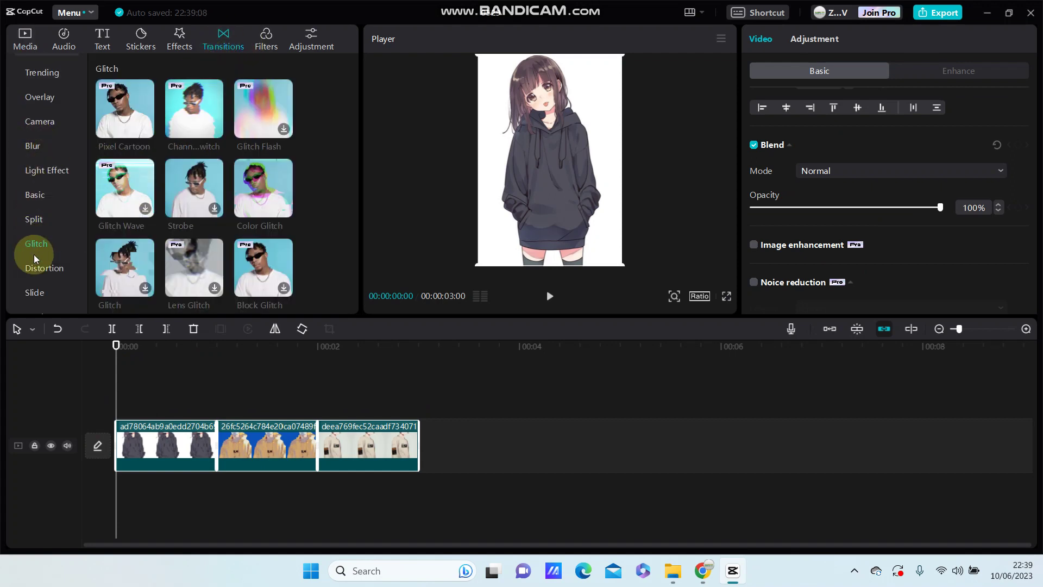
pyautogui.moveTo(125, 108)
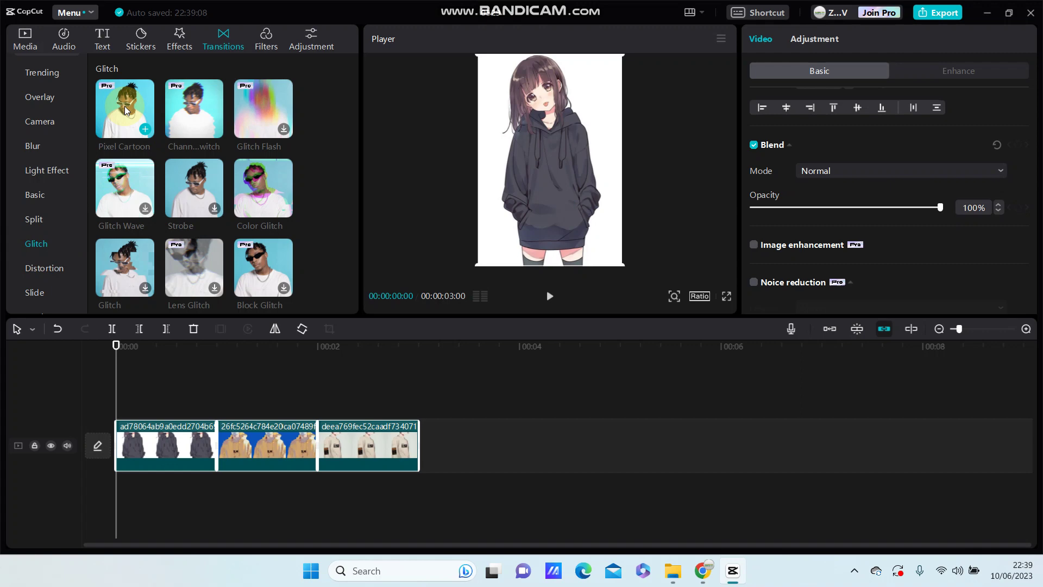
pyautogui.click(145, 130)
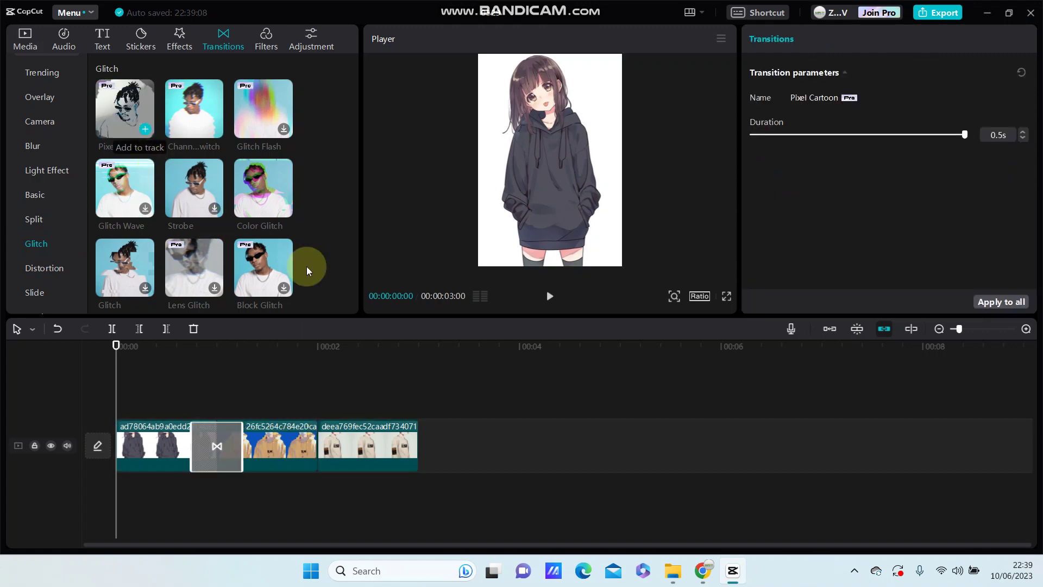
pyautogui.click(1000, 302)
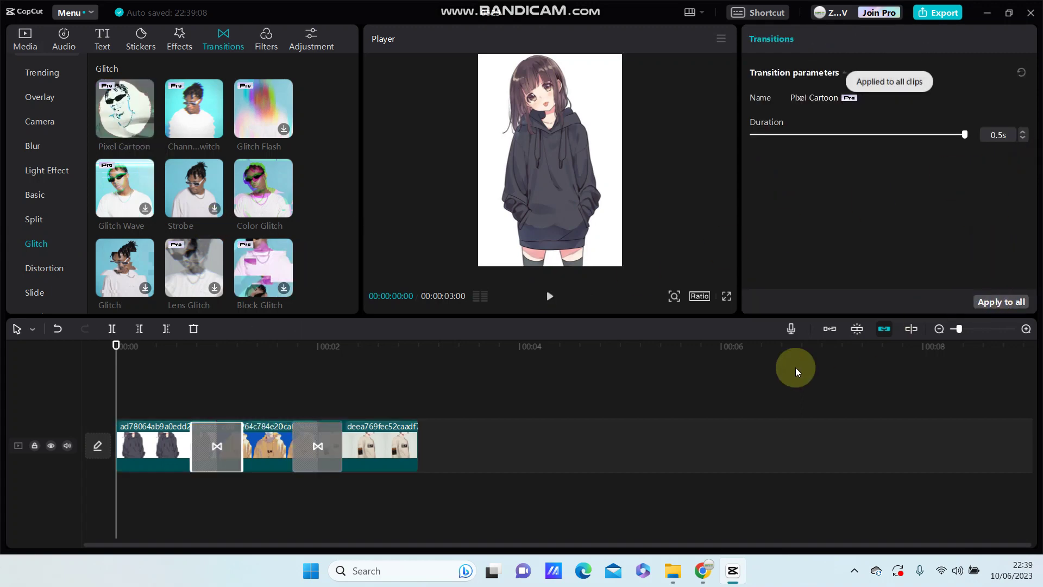
# - Add the Trending Chromo-zoom effect and trim its end to match the first clip
pyautogui.click(180, 39)
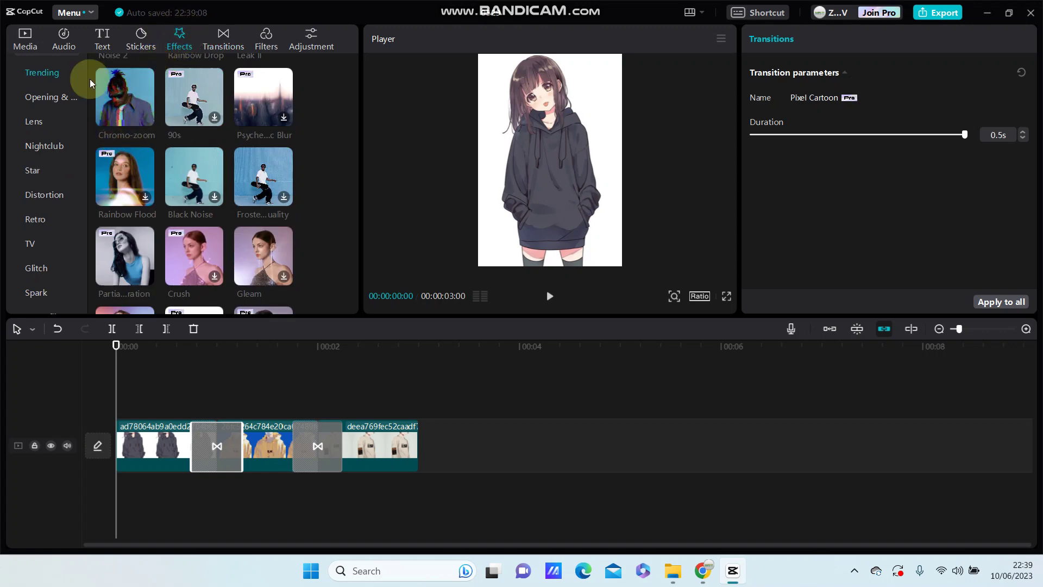
pyautogui.moveTo(126, 96); pyautogui.dragTo(394, 407)
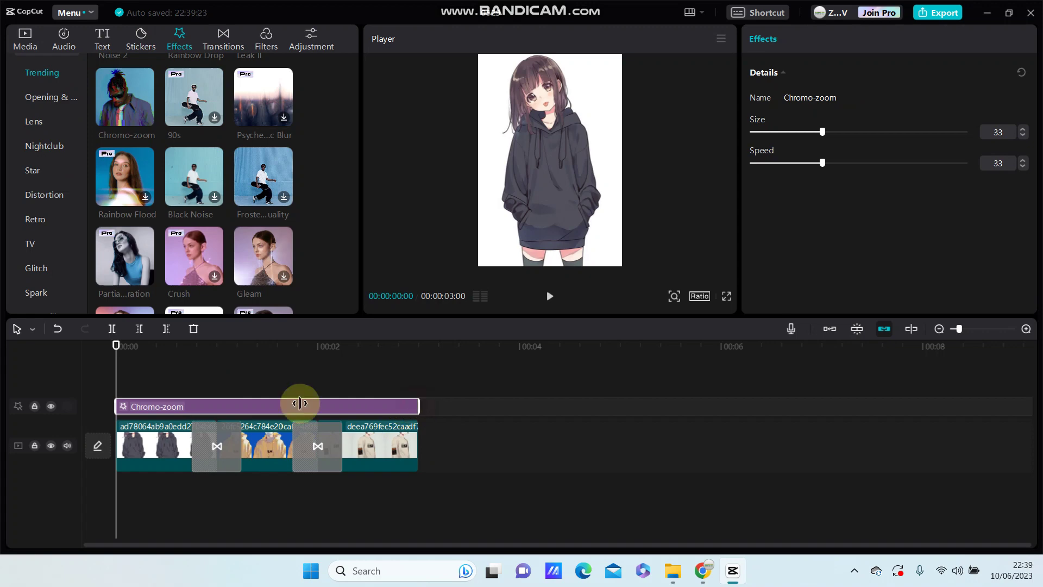
pyautogui.moveTo(418, 405); pyautogui.dragTo(210, 404)
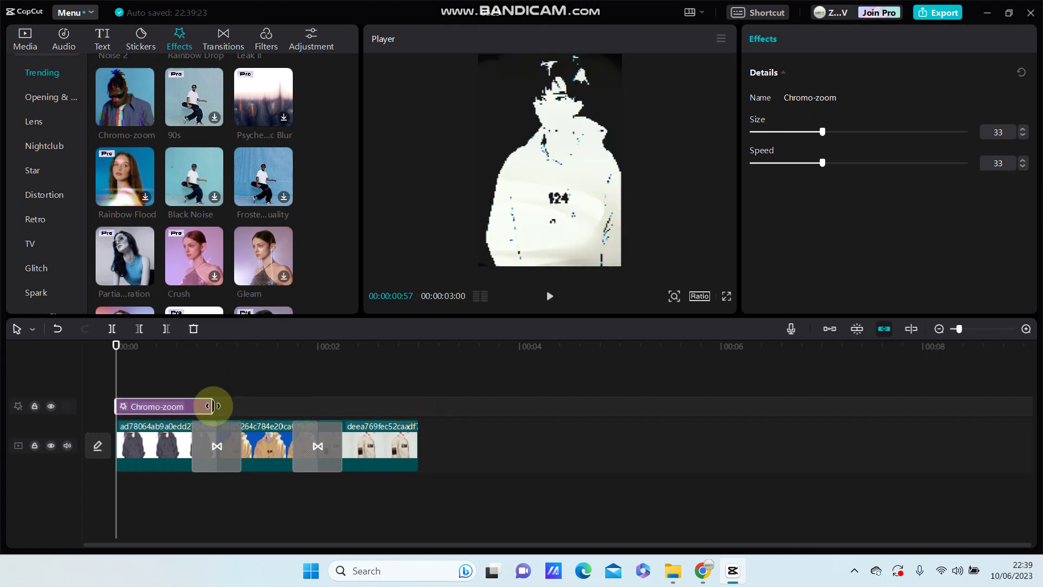
pyautogui.moveTo(213, 406); pyautogui.dragTo(216, 406)
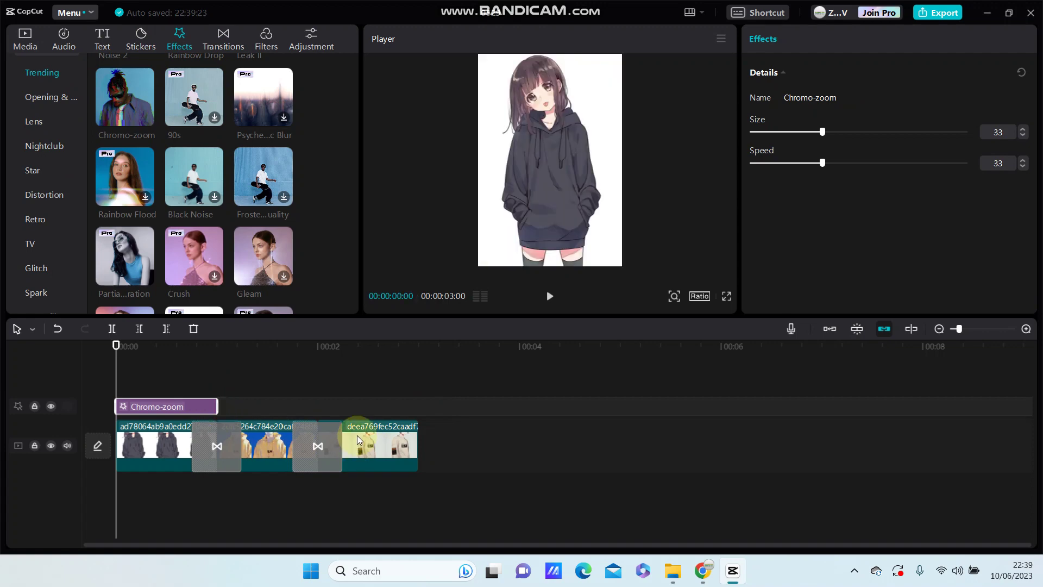
# - Duplicate the Chromo-zoom effect and align the copy over the second clip on the same track
pyautogui.hotkey('ctrl', 'c')
pyautogui.hotkey('ctrl', 'v')
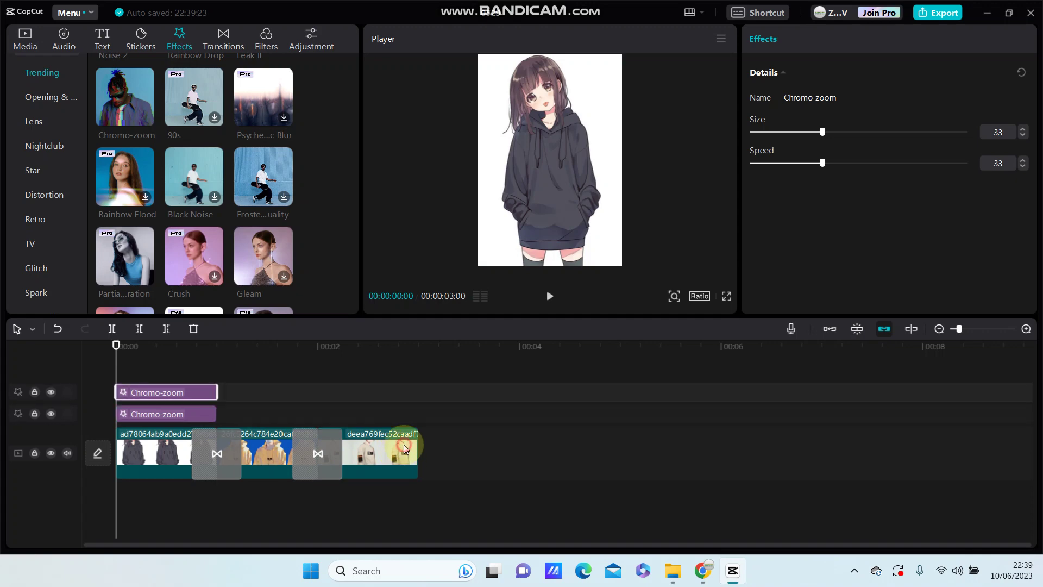
pyautogui.click(366, 448)
pyautogui.click(183, 396)
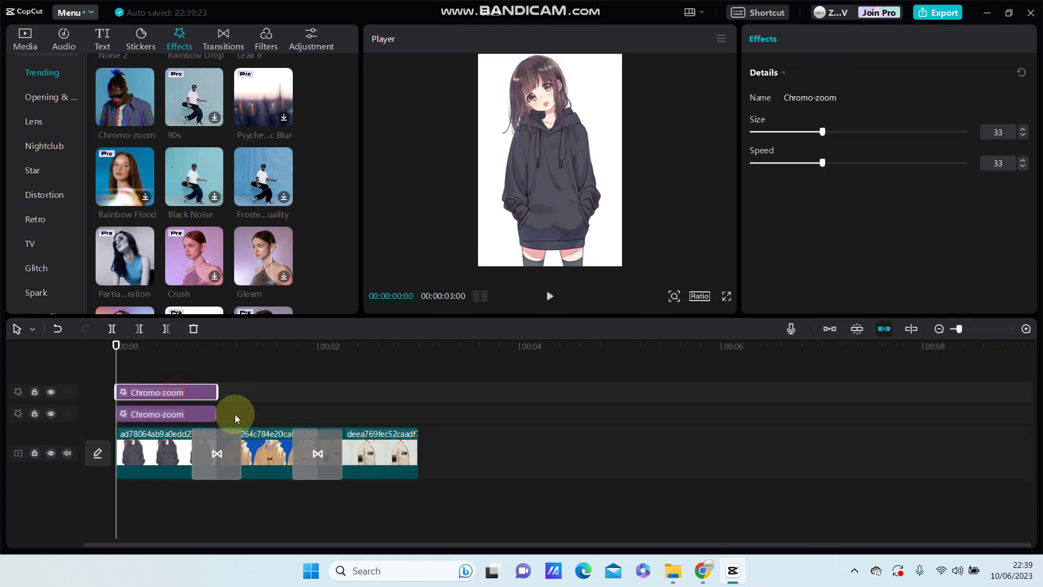
pyautogui.moveTo(174, 392); pyautogui.dragTo(297, 416)
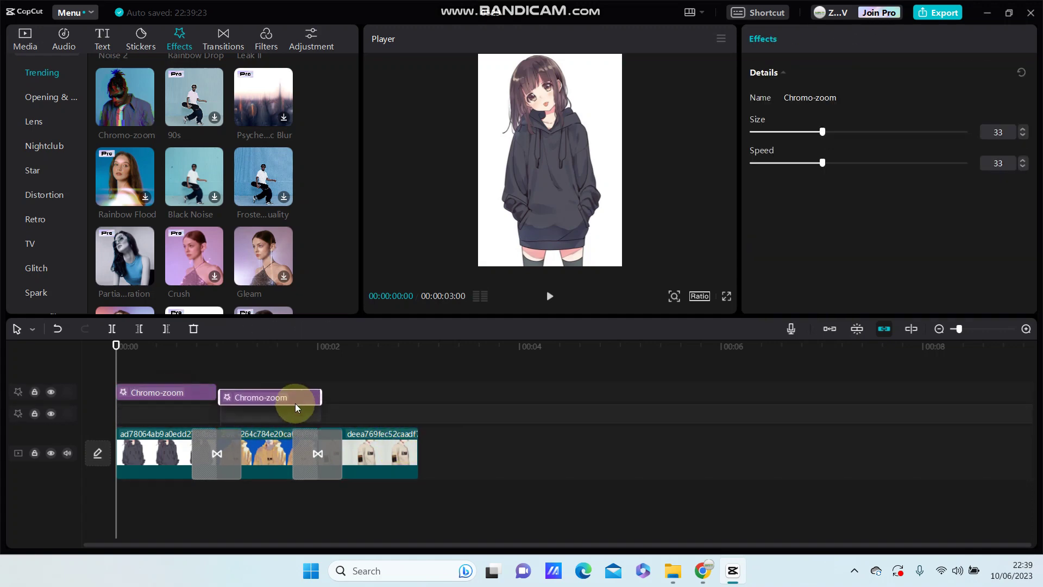
pyautogui.click(294, 359)
pyautogui.moveTo(188, 392); pyautogui.dragTo(183, 414)
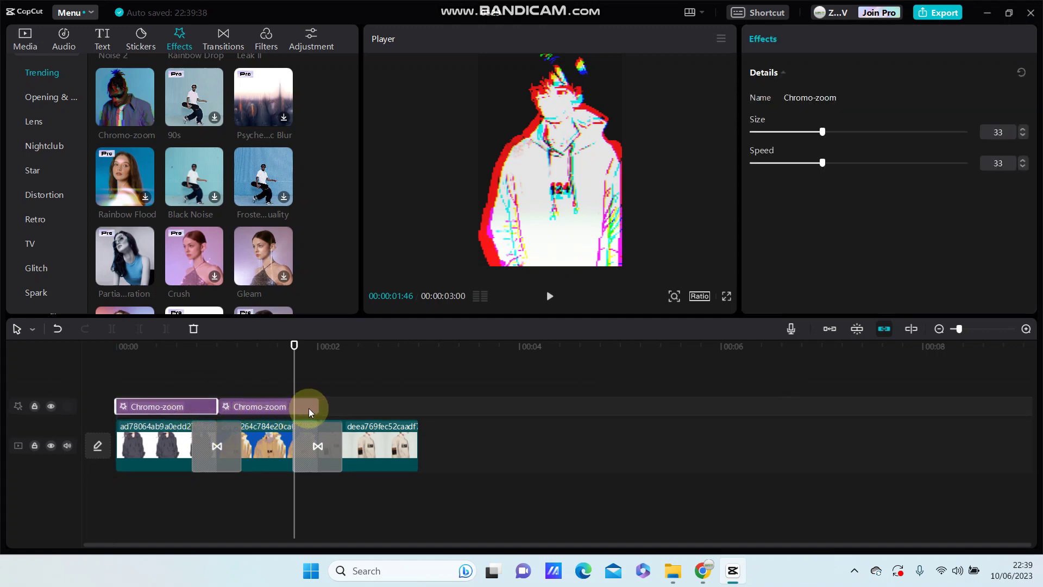
# - Paste a third Chromo-zoom effect and place it over the third clip
pyautogui.hotkey('ctrl', 'v')
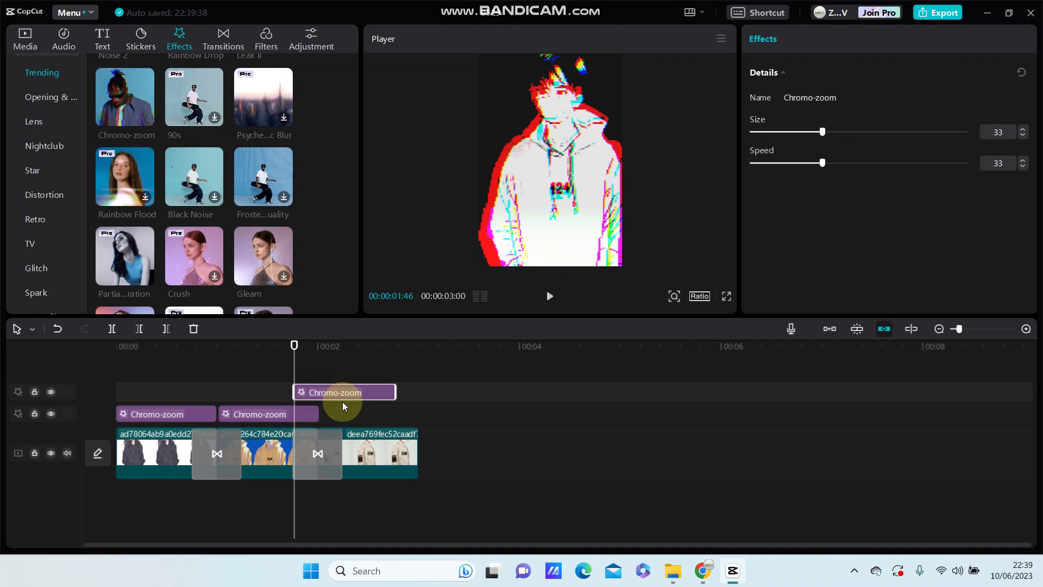
pyautogui.moveTo(370, 396); pyautogui.dragTo(339, 418)
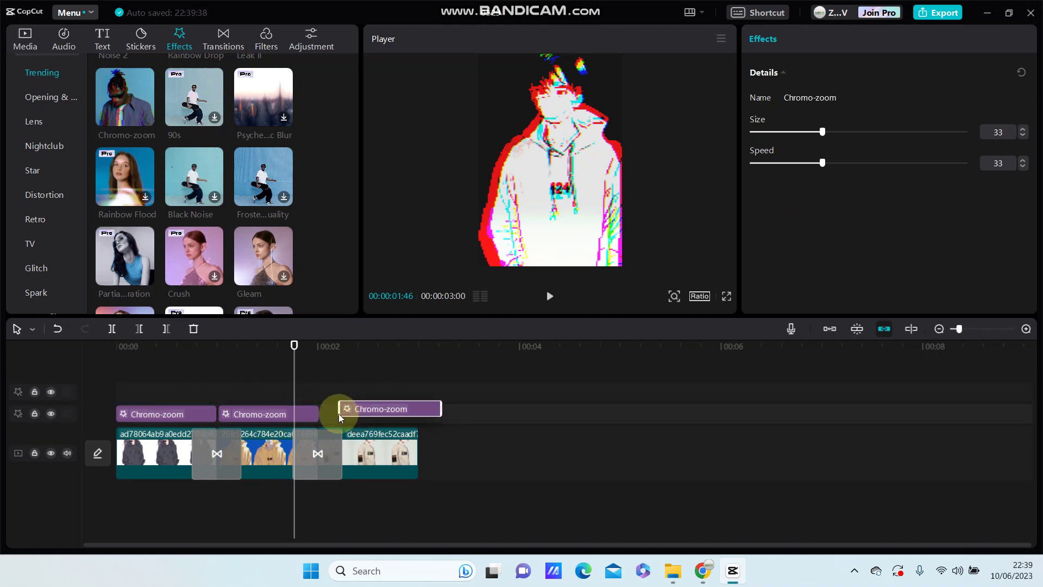
pyautogui.click(426, 380)
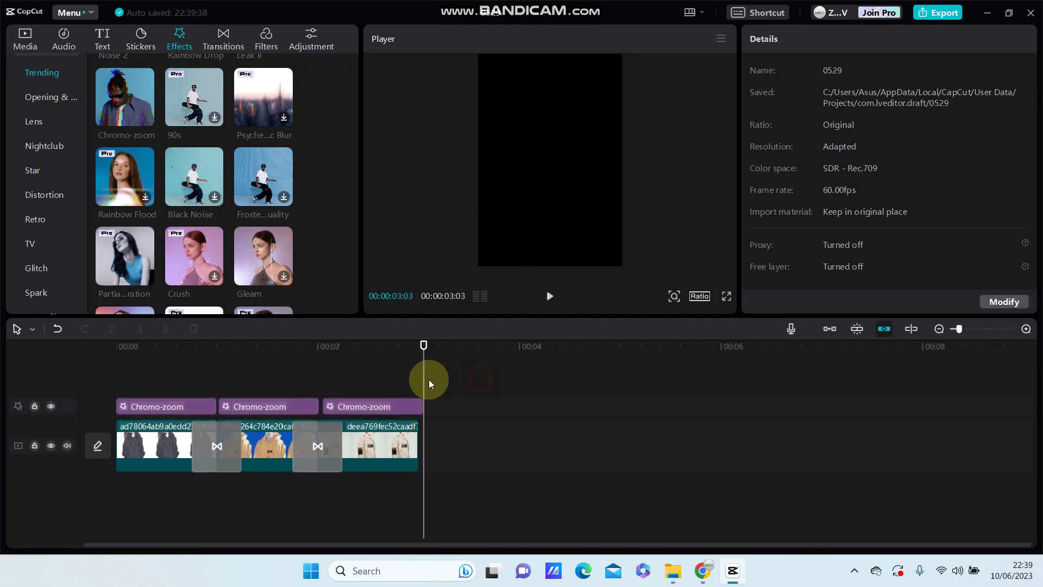
# - Play the slideshow from 00:00 several times to review the transitions and Chromo-zoom effects
pyautogui.click(123, 347)
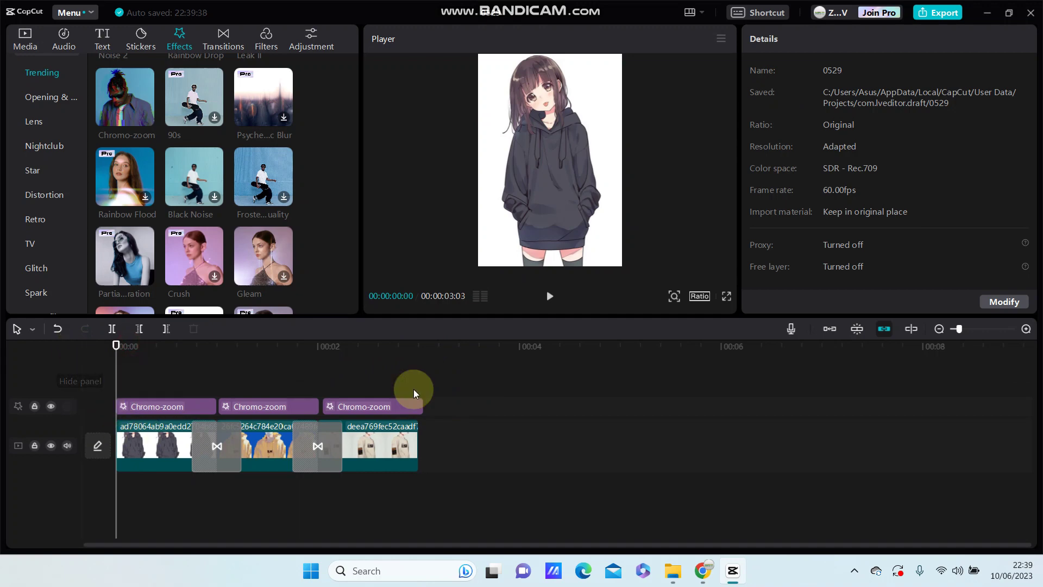
pyautogui.click(550, 295)
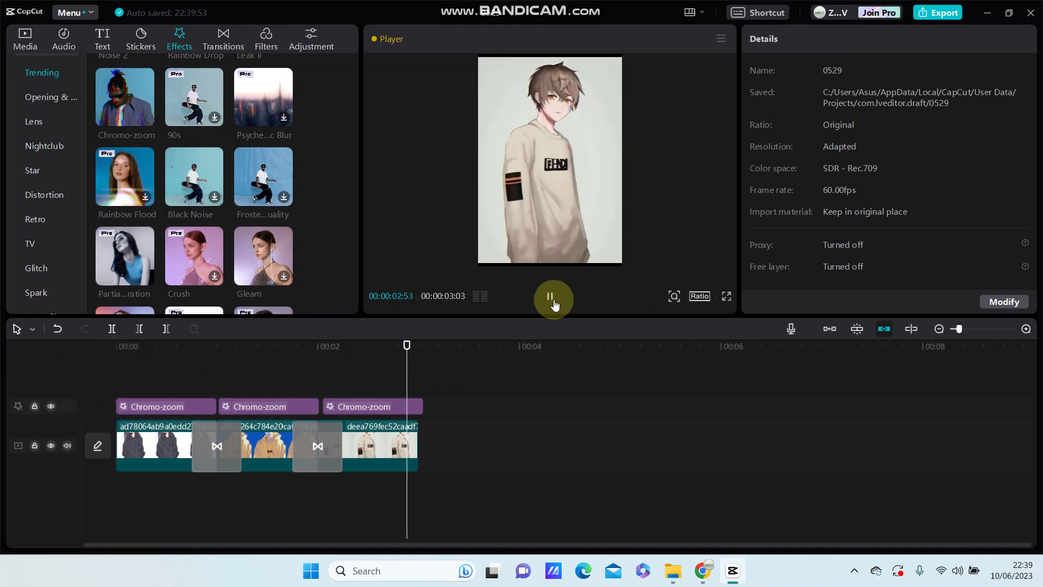
pyautogui.click(553, 300)
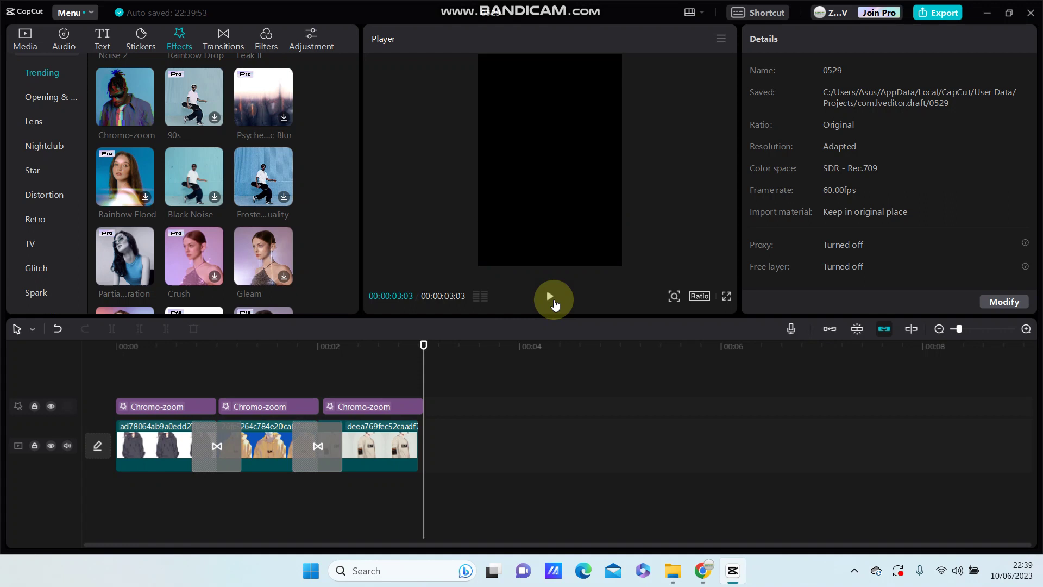
pyautogui.click(553, 299)
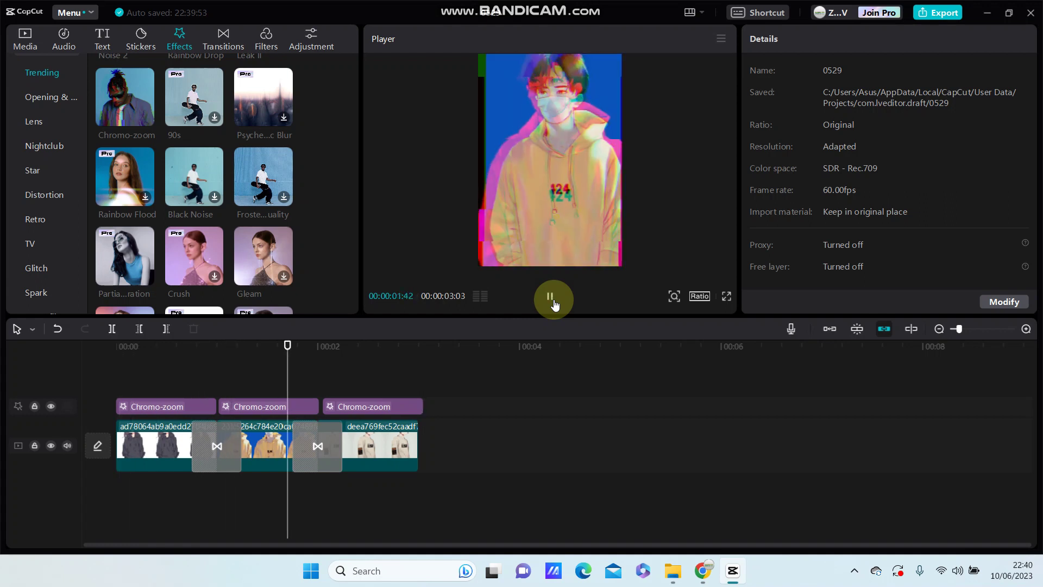
pyautogui.click(553, 301)
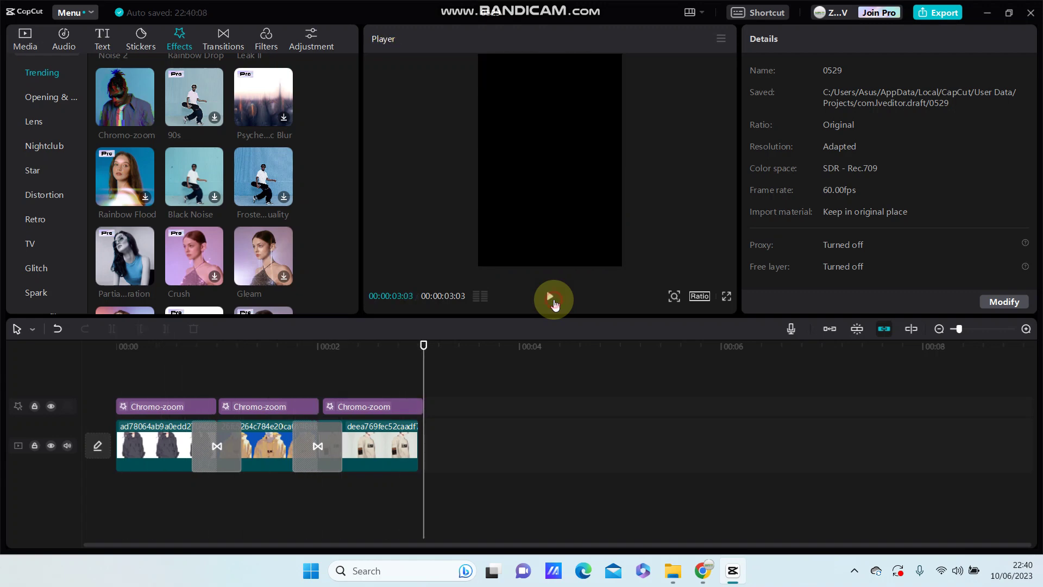
pyautogui.click(554, 302)
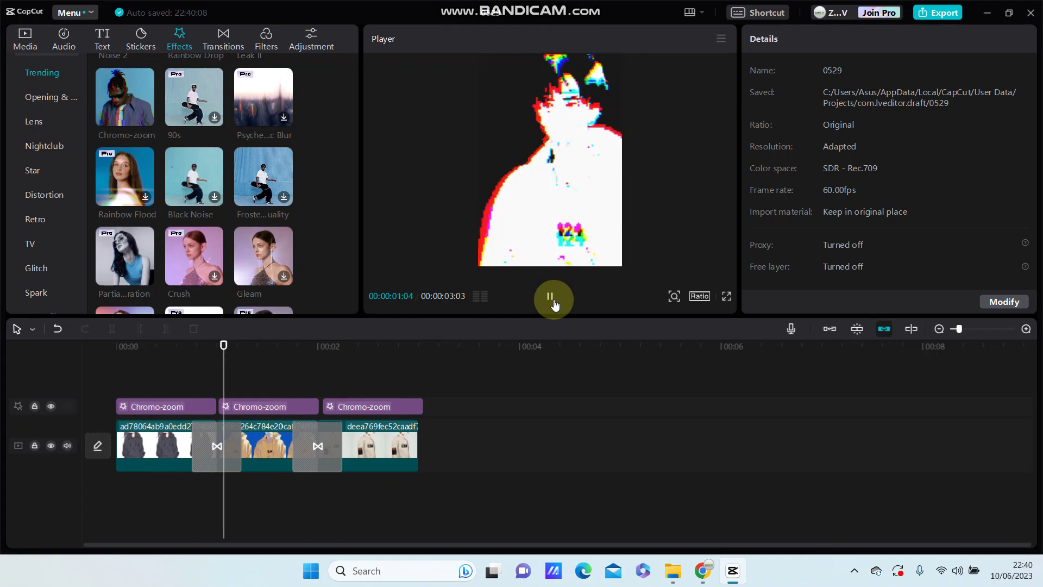